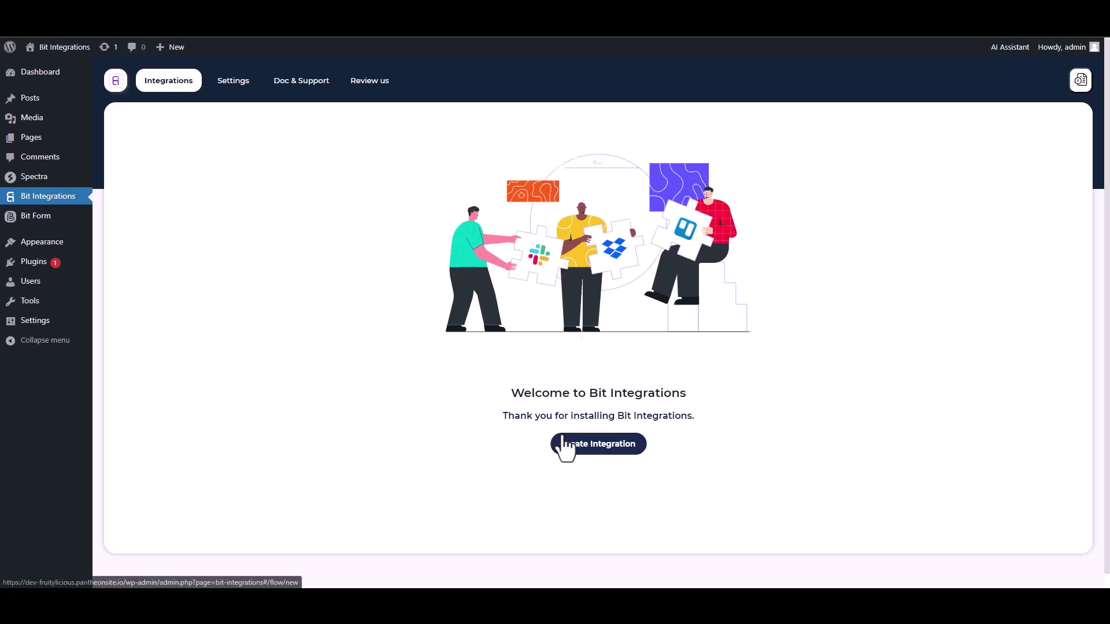
- Create a new integration with Spectra as the trigger and start fetching its form data
text(sp)
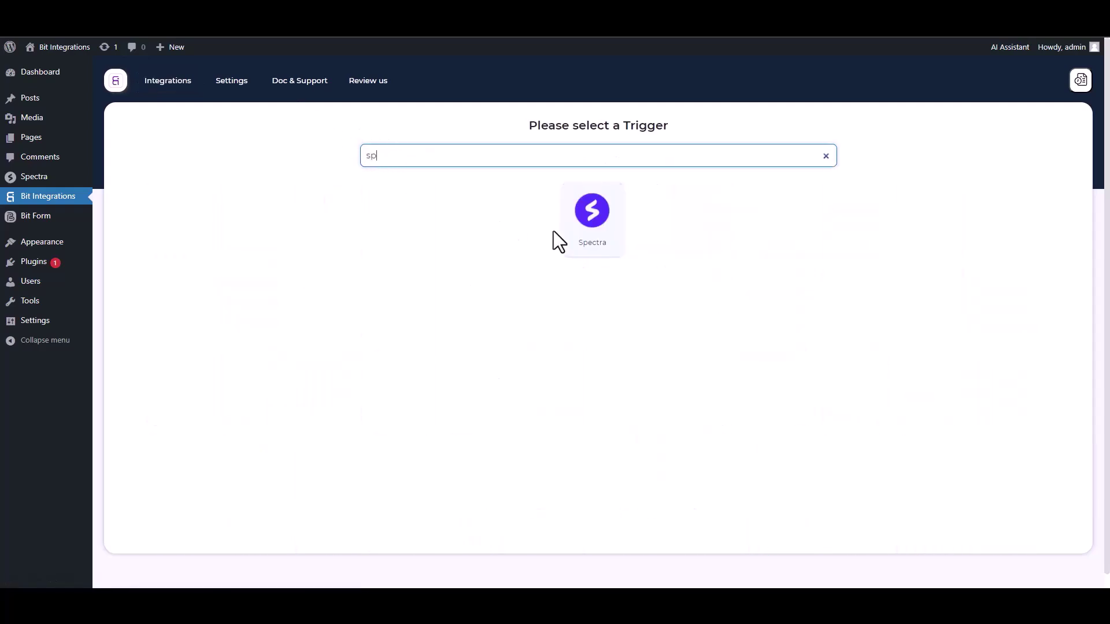
click(560, 232)
click(595, 266)
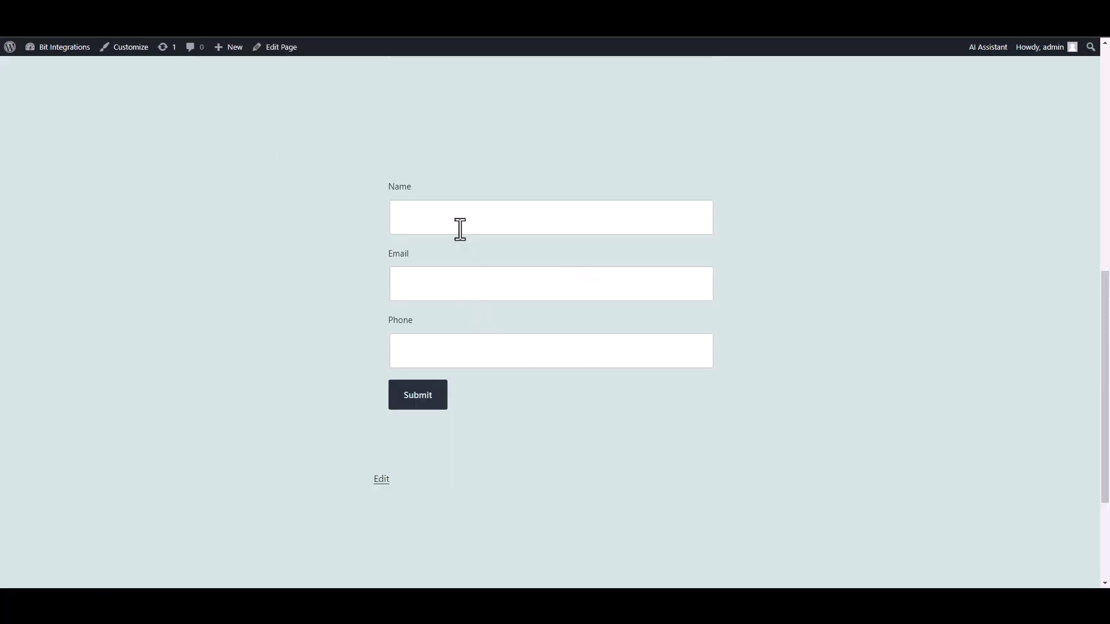
- Submit the Spectra form with name 'test', a test email address and a test phone number
click(458, 228)
text(test)
click(656, 287)
text(test@gmail.com)
click(701, 342)
text(45645625)
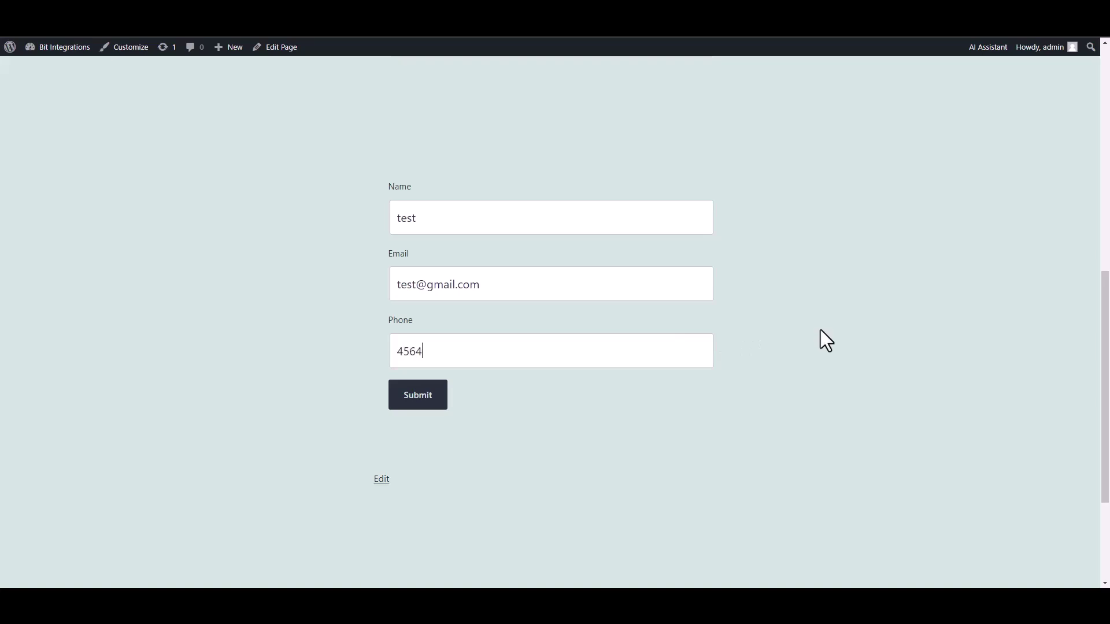
click(427, 402)
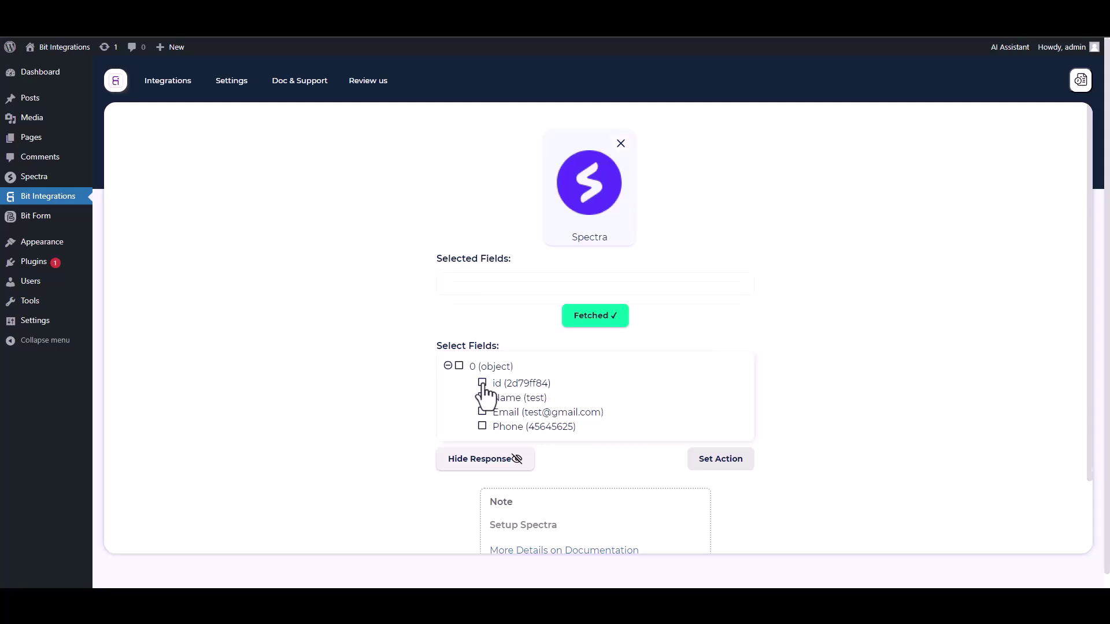
- Select the fetched id, Name, Email and Phone fields
click(482, 384)
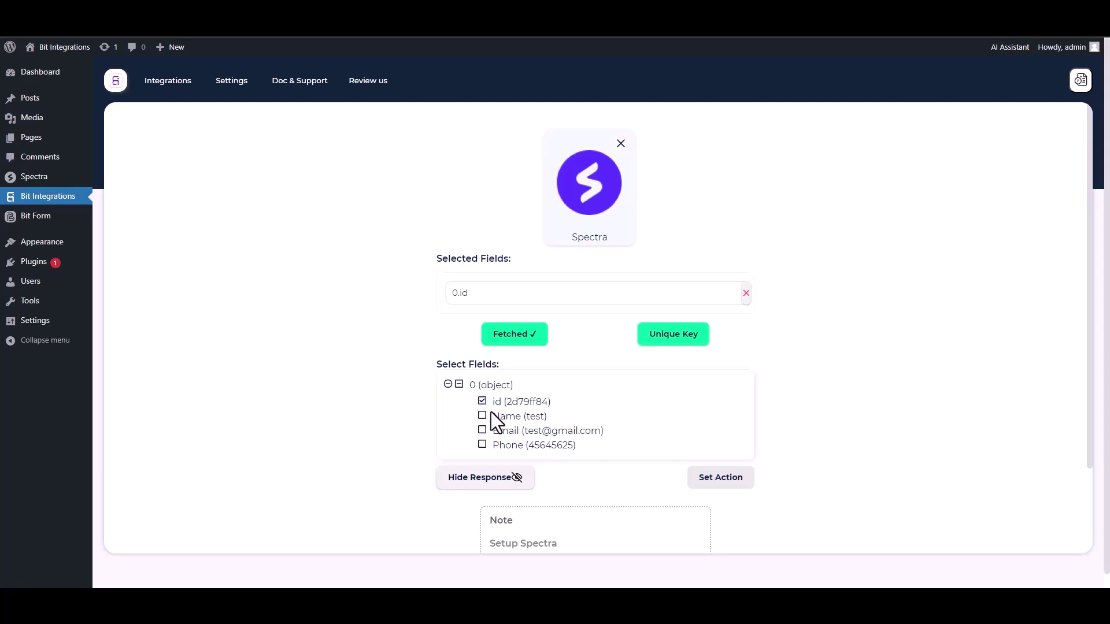
click(483, 416)
click(483, 457)
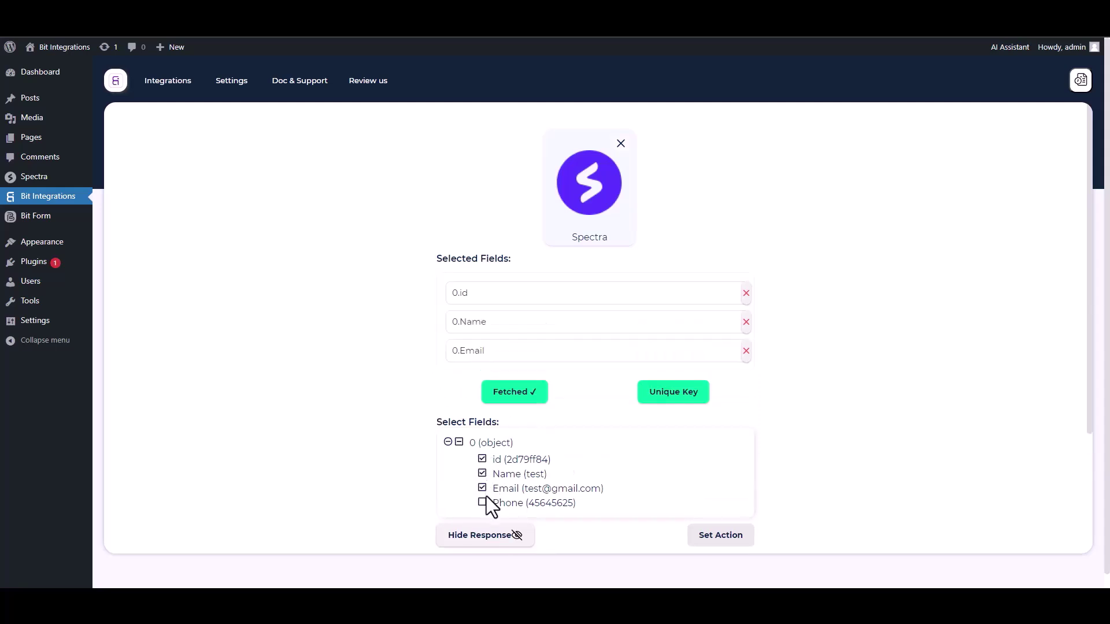
click(483, 503)
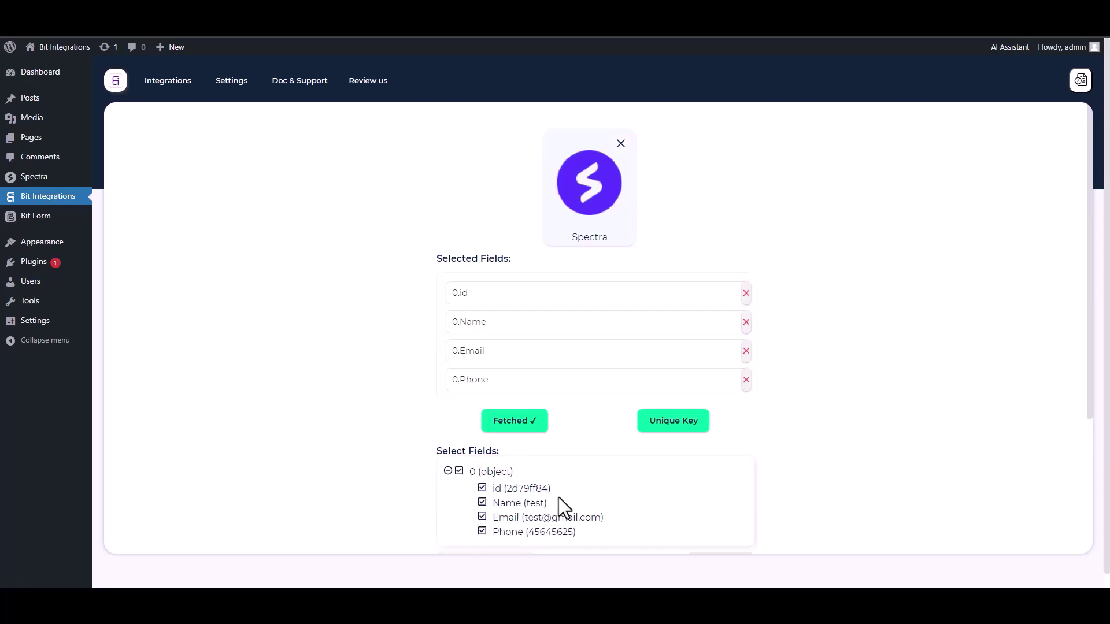
- Set 0.id as the unique primary key for entries
click(670, 427)
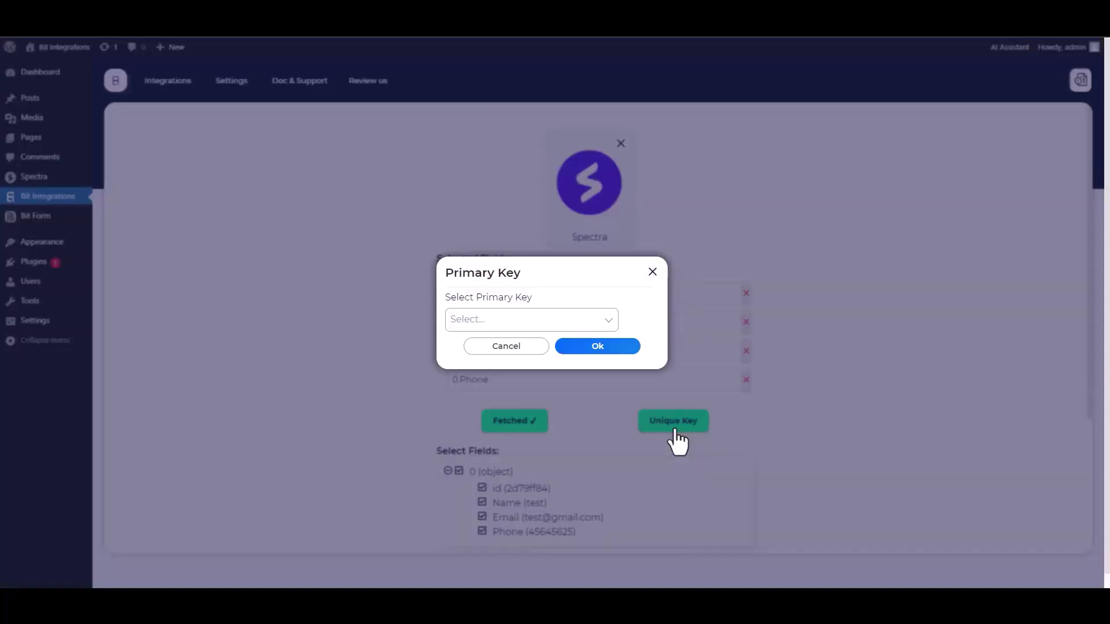
click(526, 320)
click(470, 347)
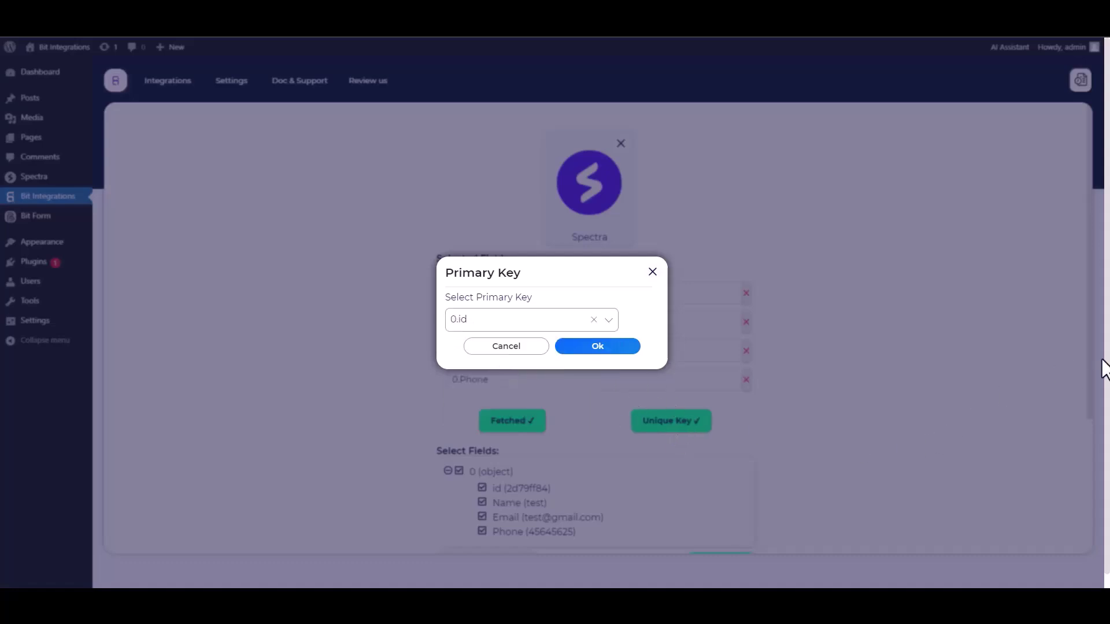
click(598, 357)
scroll(796, 349, down, 1)
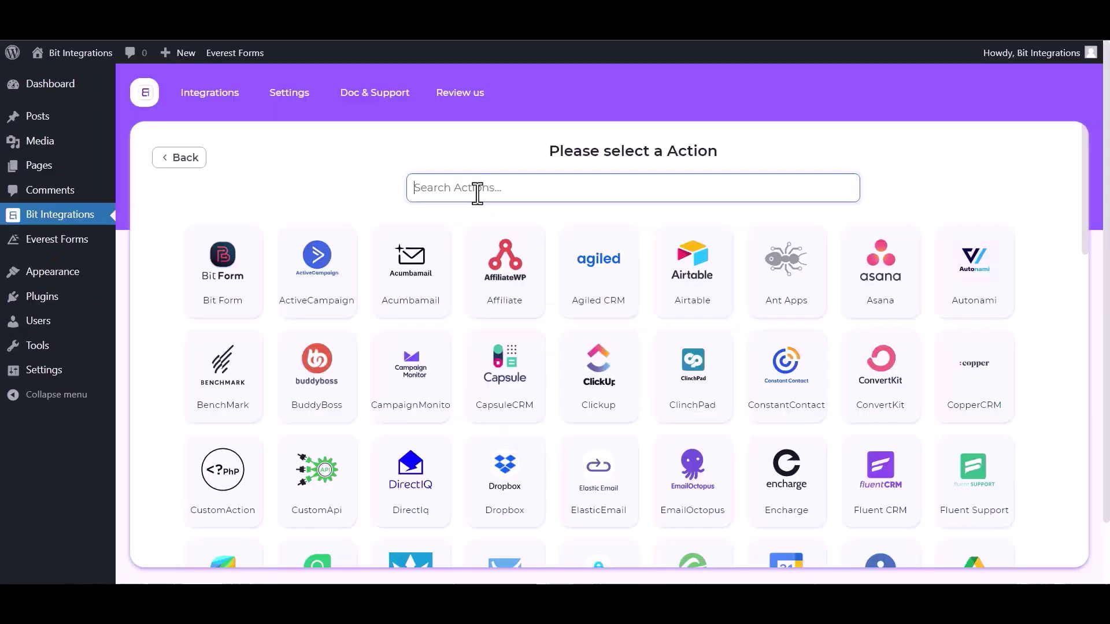
- Choose Integromat as the action and go to the Integromat dashboard for a webhook
text(in)
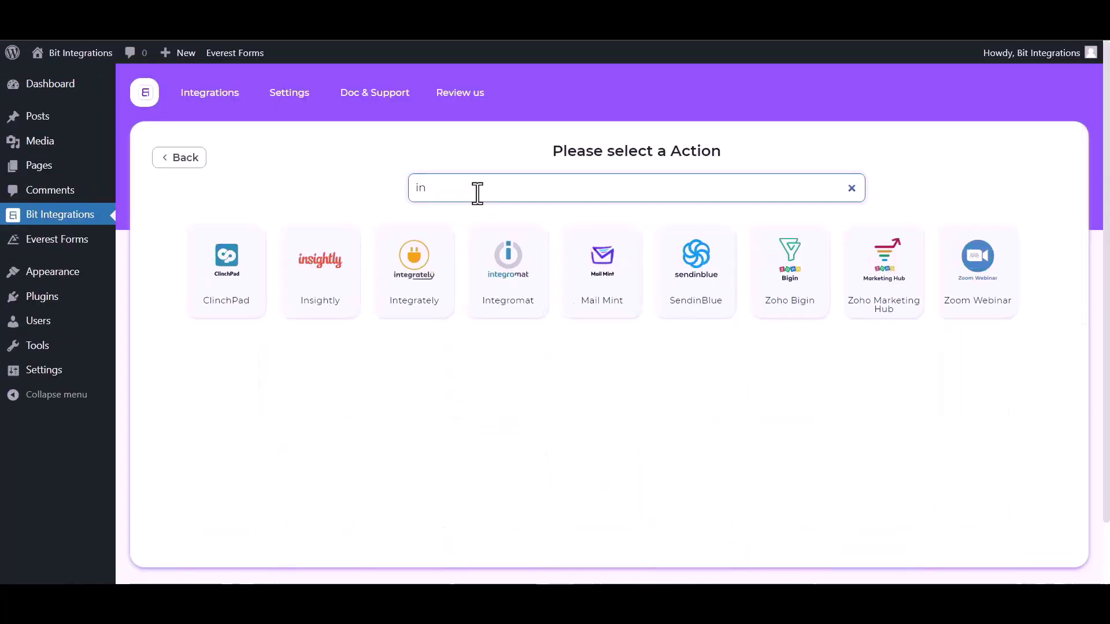
click(515, 303)
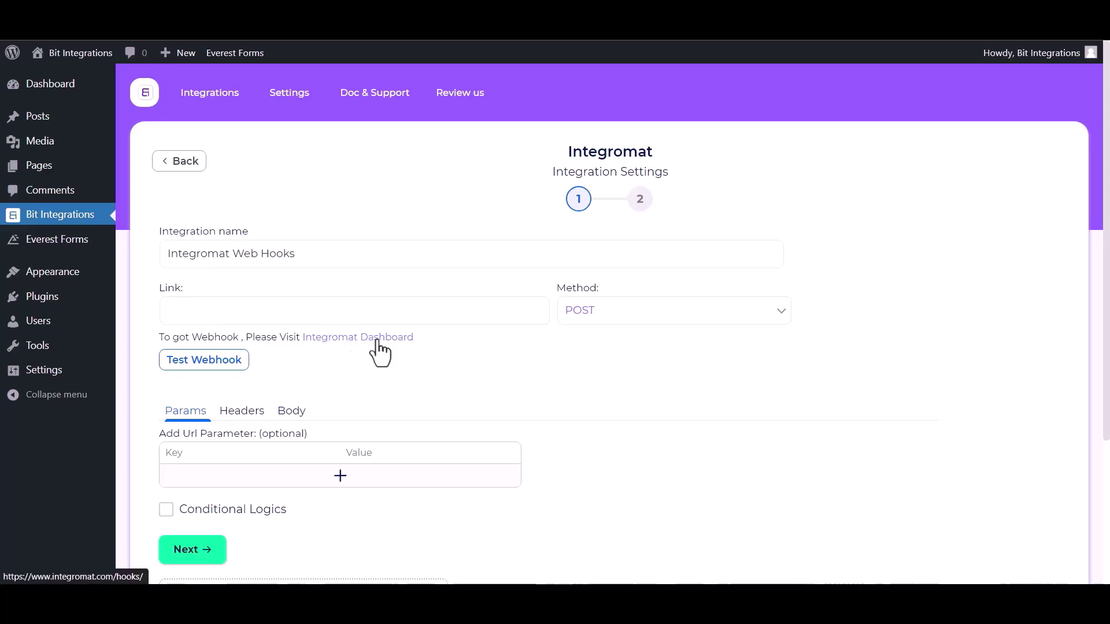
click(354, 337)
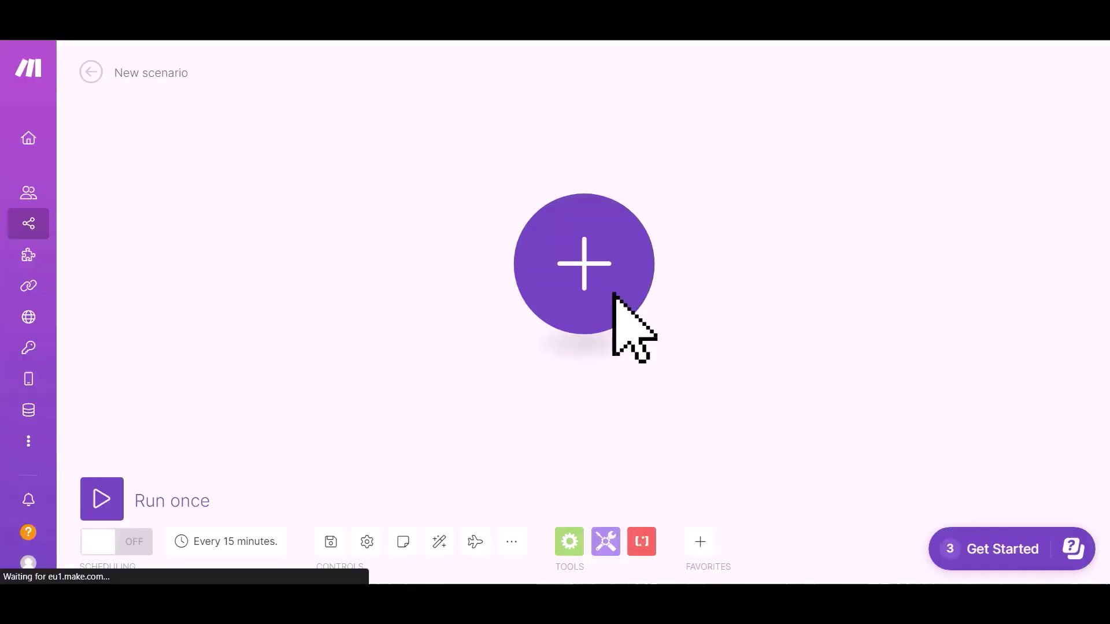
- Add a Webhooks Custom webhook trigger using the My gateway-webhook hook
click(575, 272)
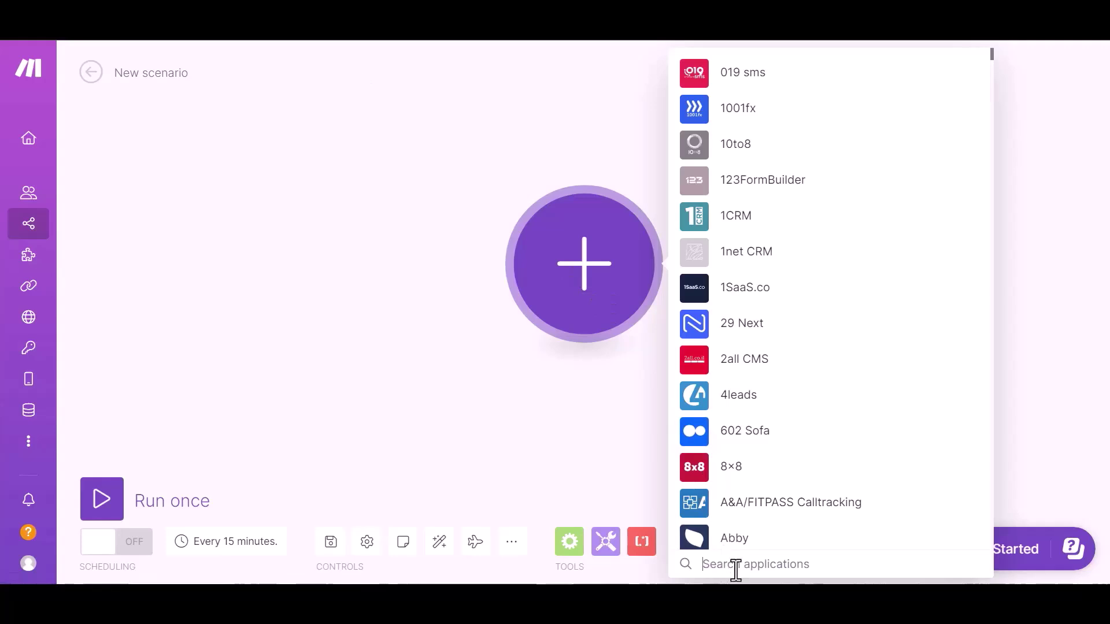
text(webhook)
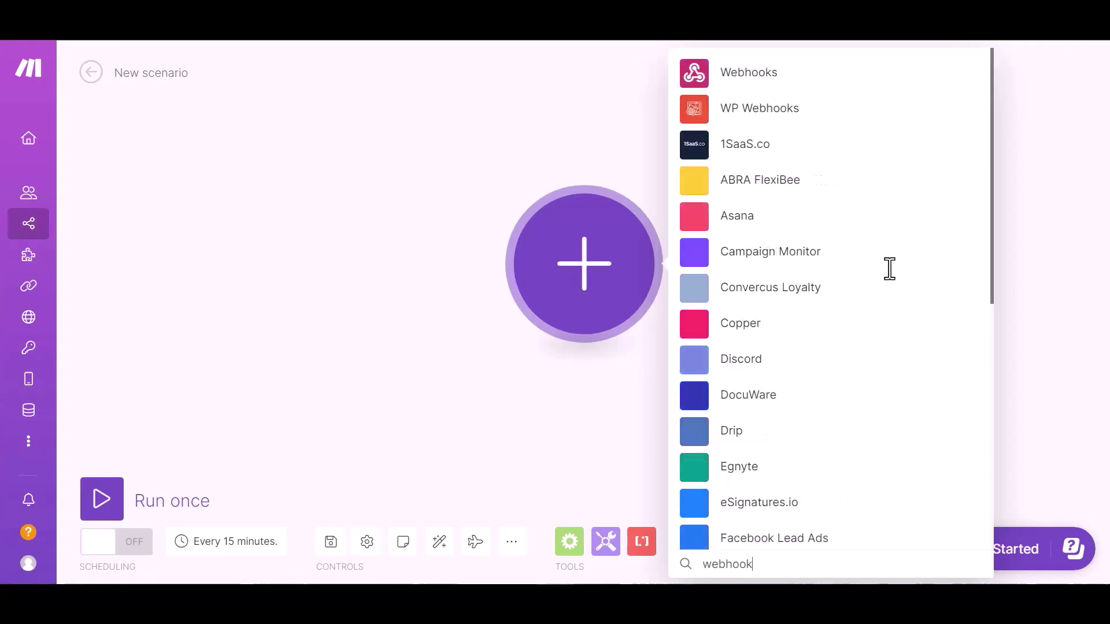
click(756, 86)
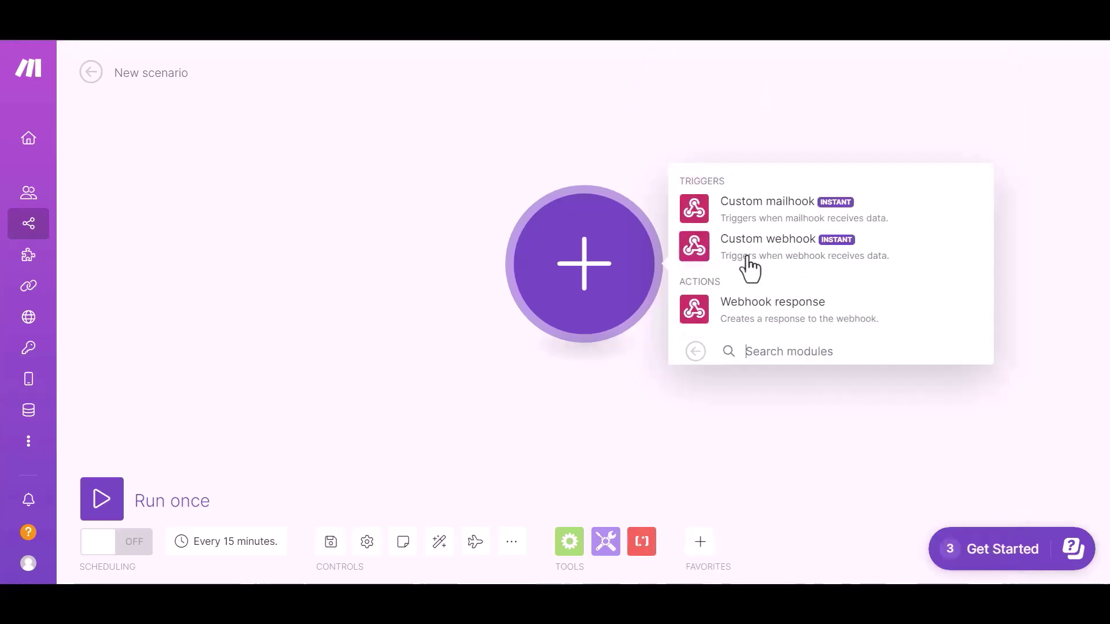
click(802, 269)
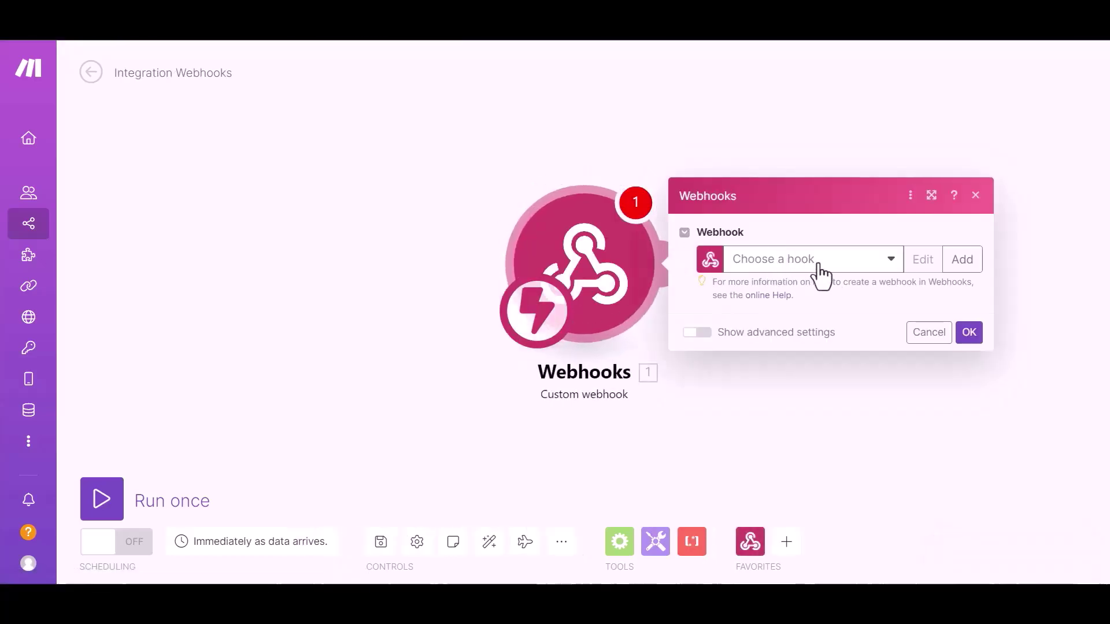
click(846, 267)
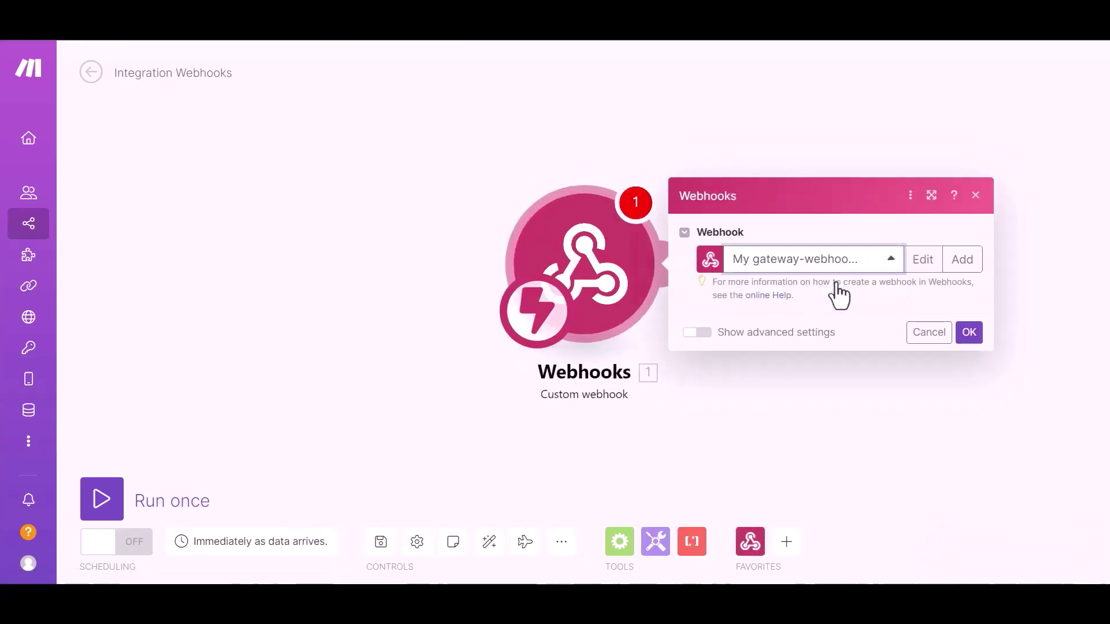
click(838, 284)
- Copy the webhook address and paste it into the Integromat Link field
click(939, 297)
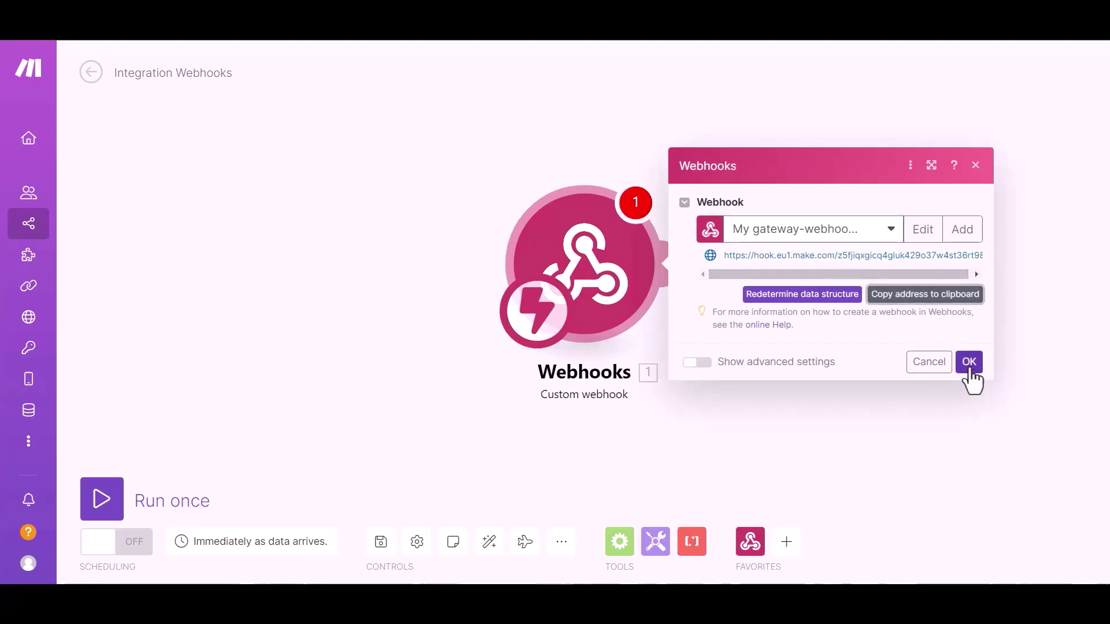
click(968, 365)
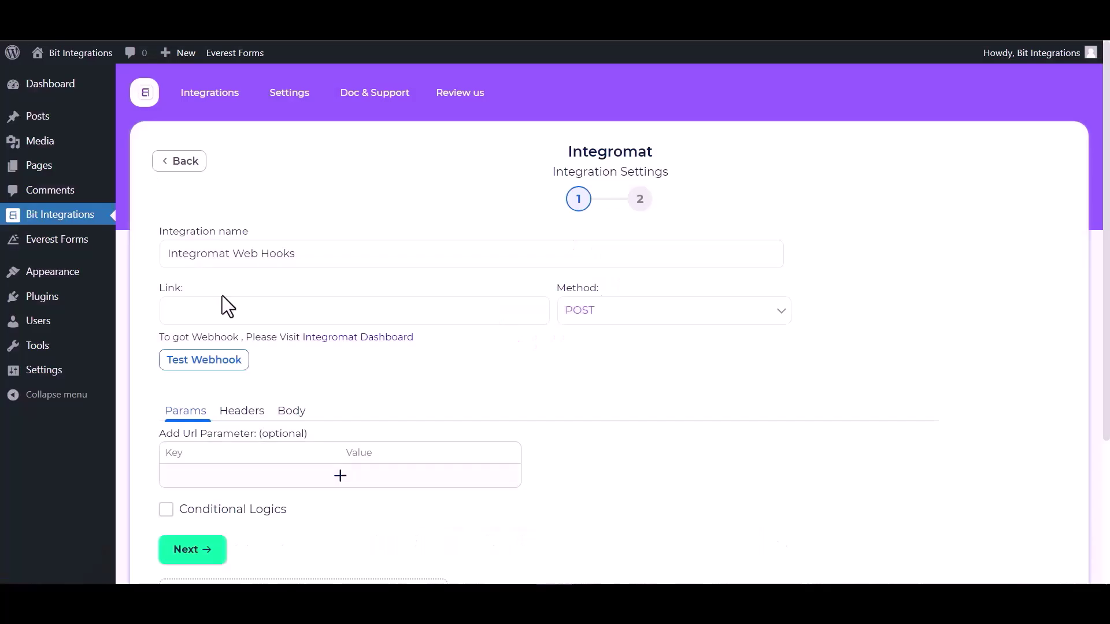
click(261, 314)
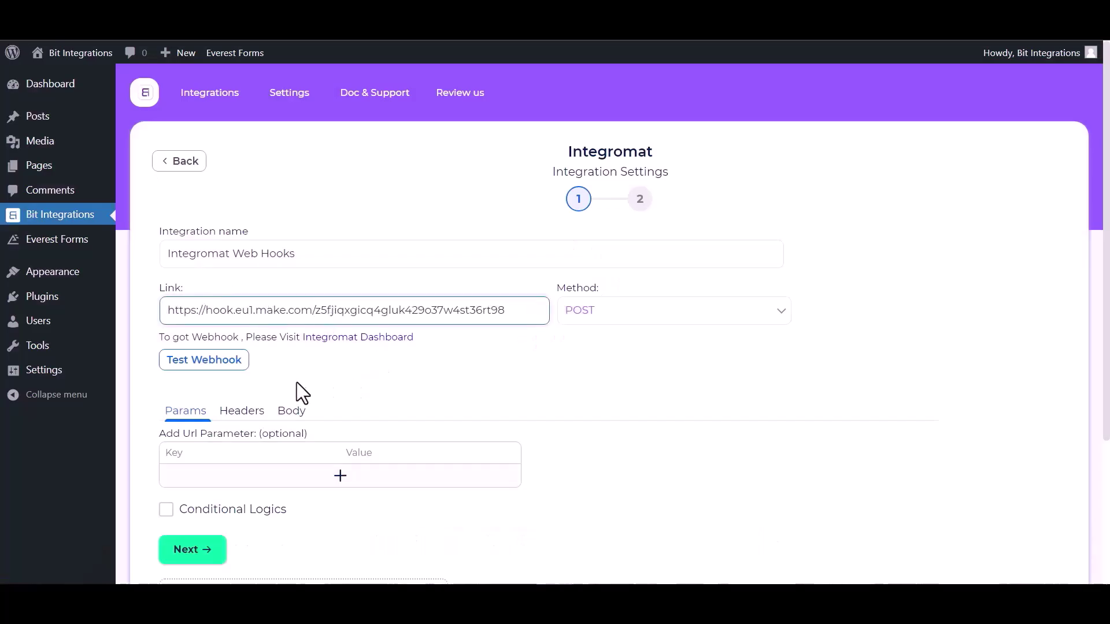
- Send all form data to the webhook with Content-Type application/json
click(290, 411)
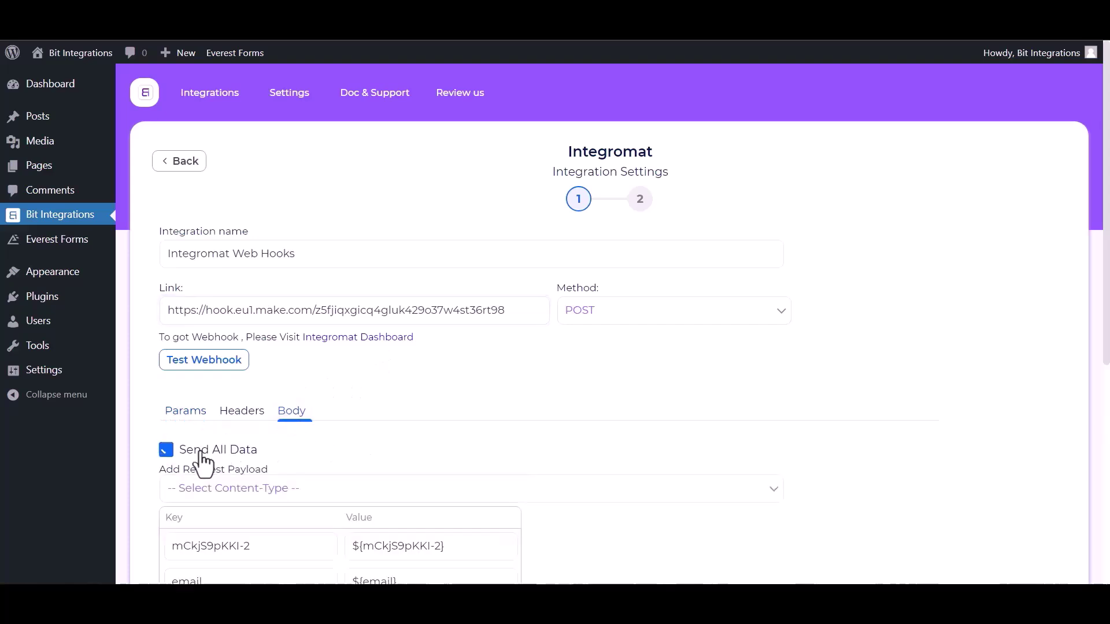
click(198, 452)
scroll(231, 456, down, 1)
click(282, 417)
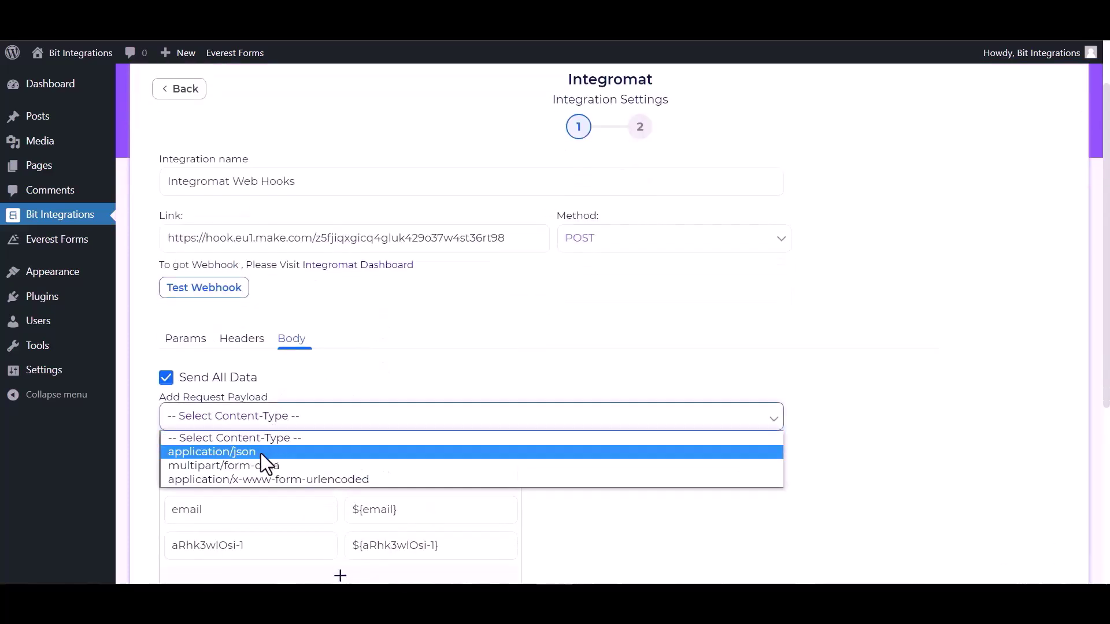
click(244, 457)
- Test the webhook successfully and continue to the final integration step
click(243, 282)
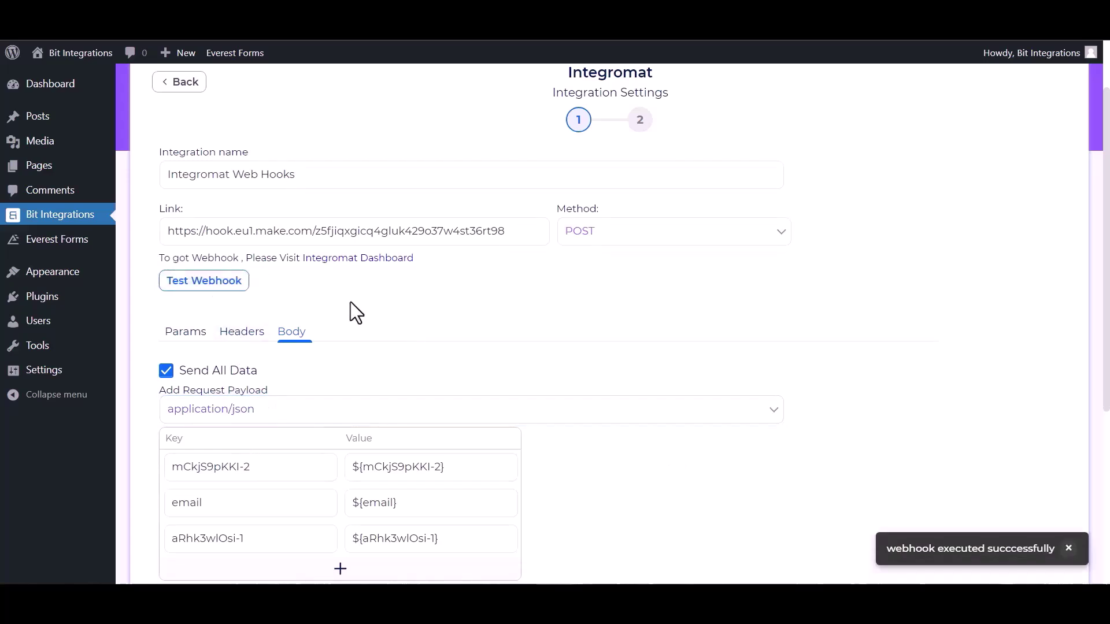
scroll(412, 522, down, 3)
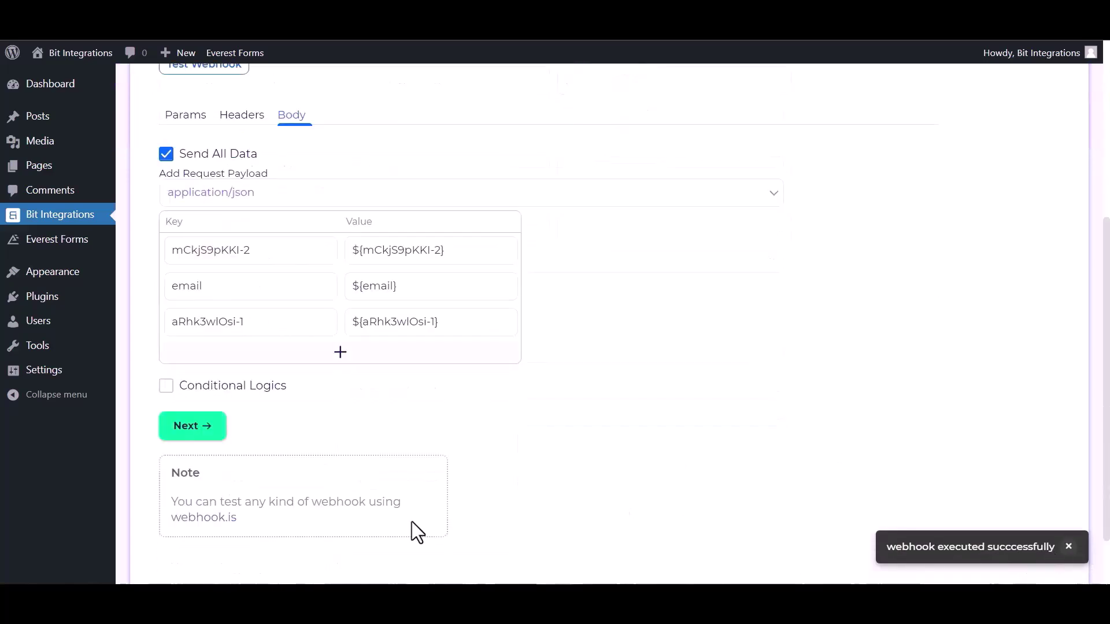
click(189, 429)
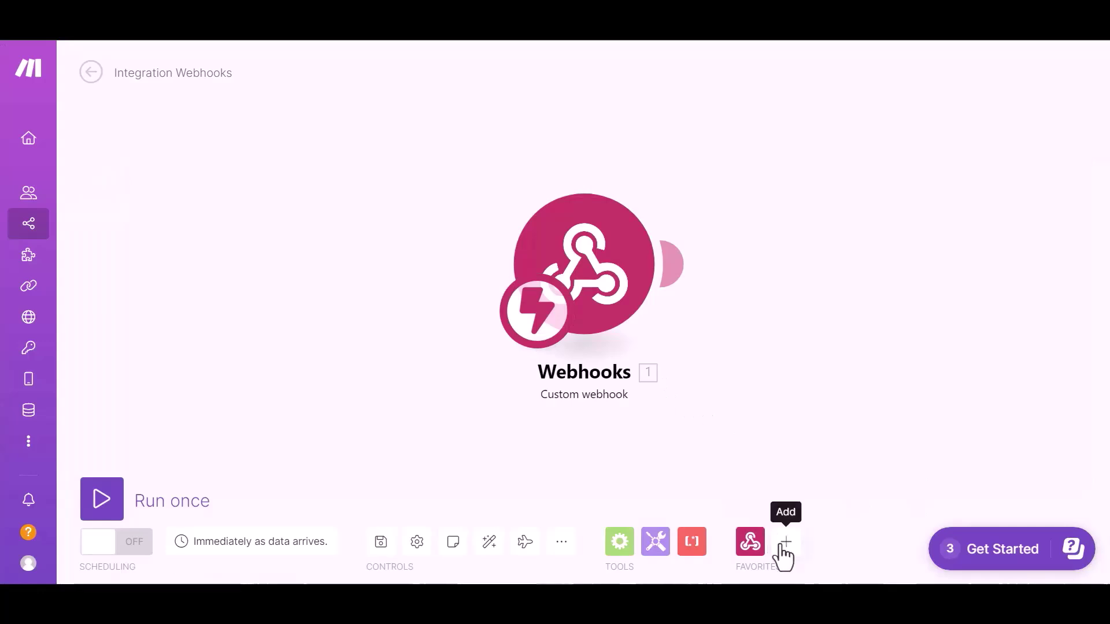
- Add an Airtable 'Create a Record' module after the Webhooks trigger
click(785, 544)
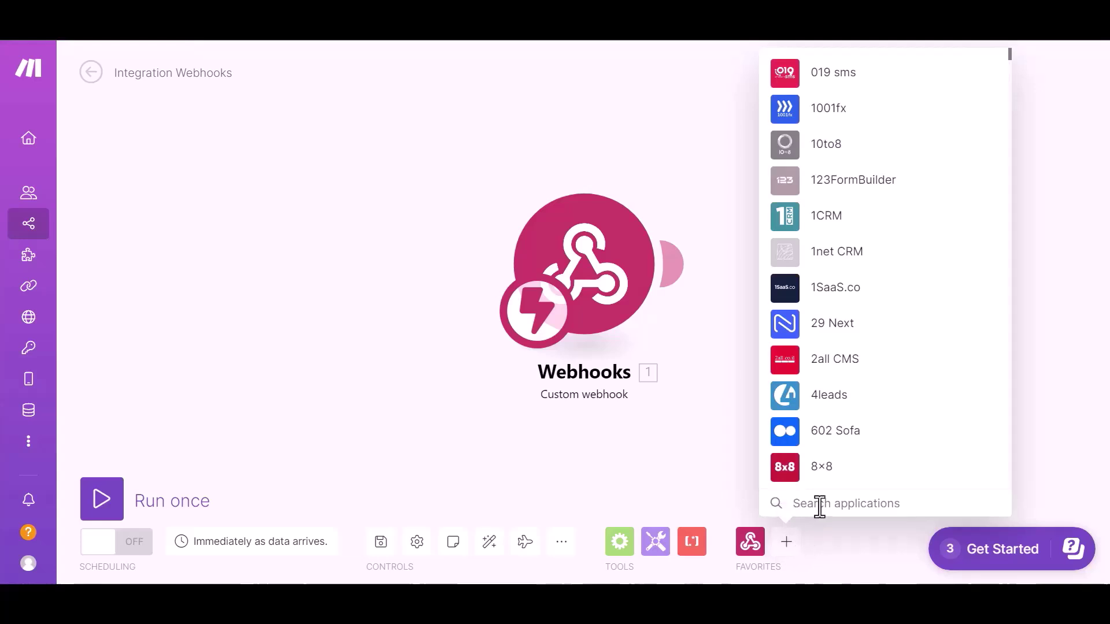
text(airta)
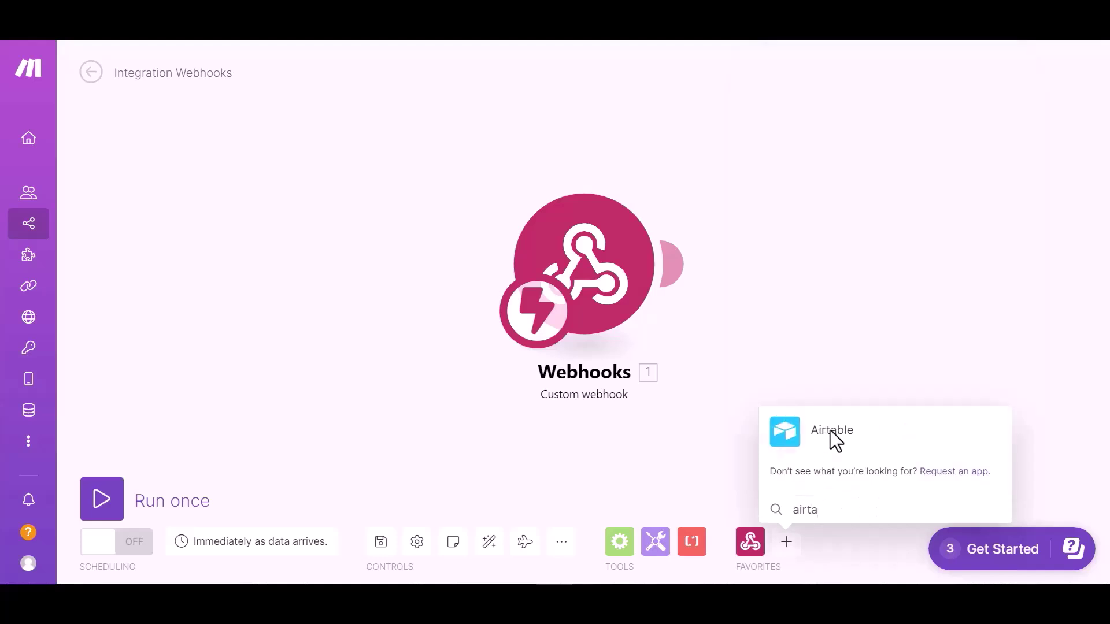
click(833, 433)
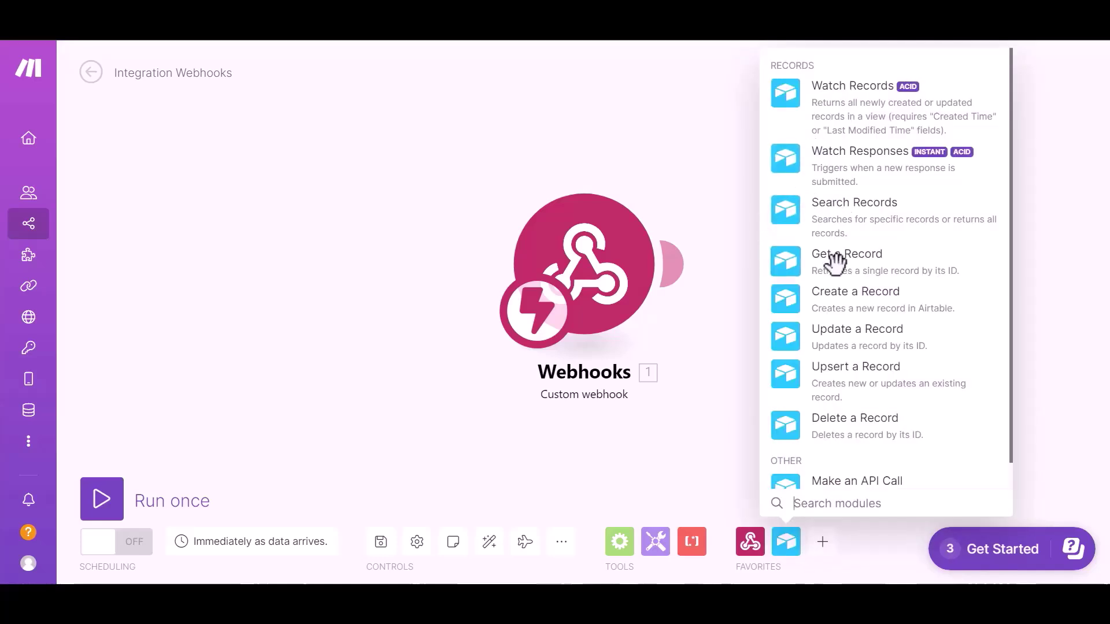
click(862, 257)
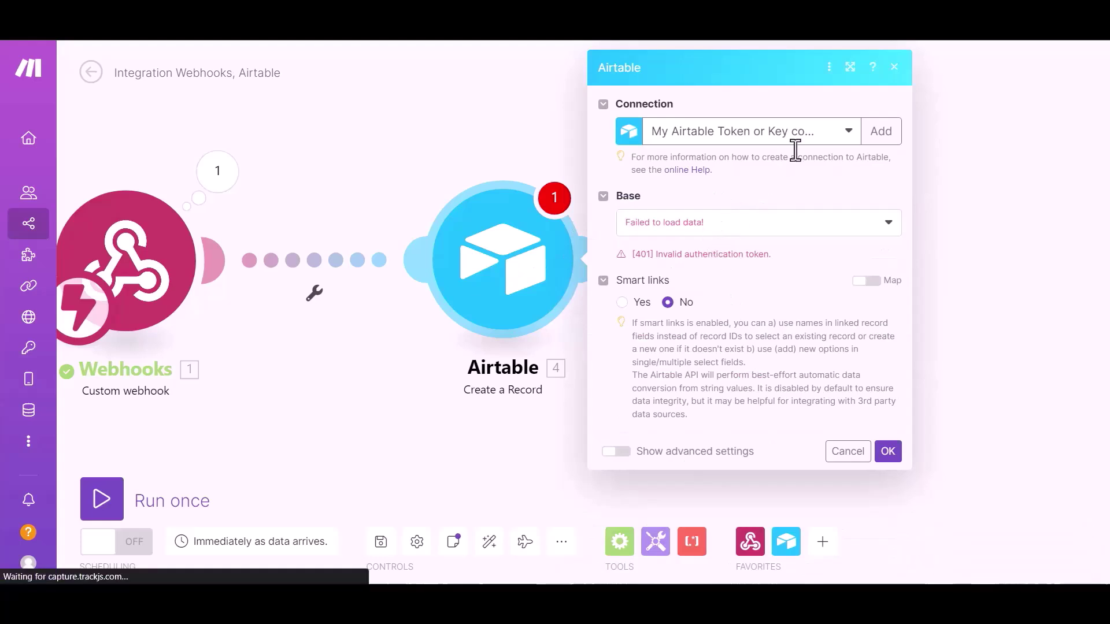
- Point the Airtable module at the saved connection, base 'bit integration', table 'Table 1'
click(806, 133)
click(731, 179)
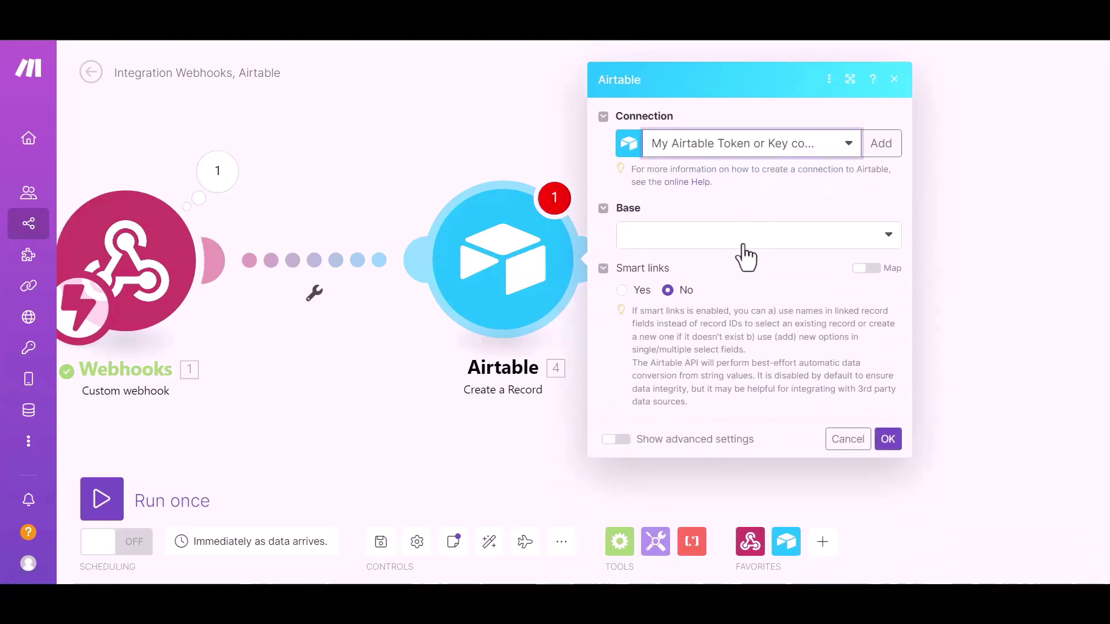
click(745, 247)
click(682, 260)
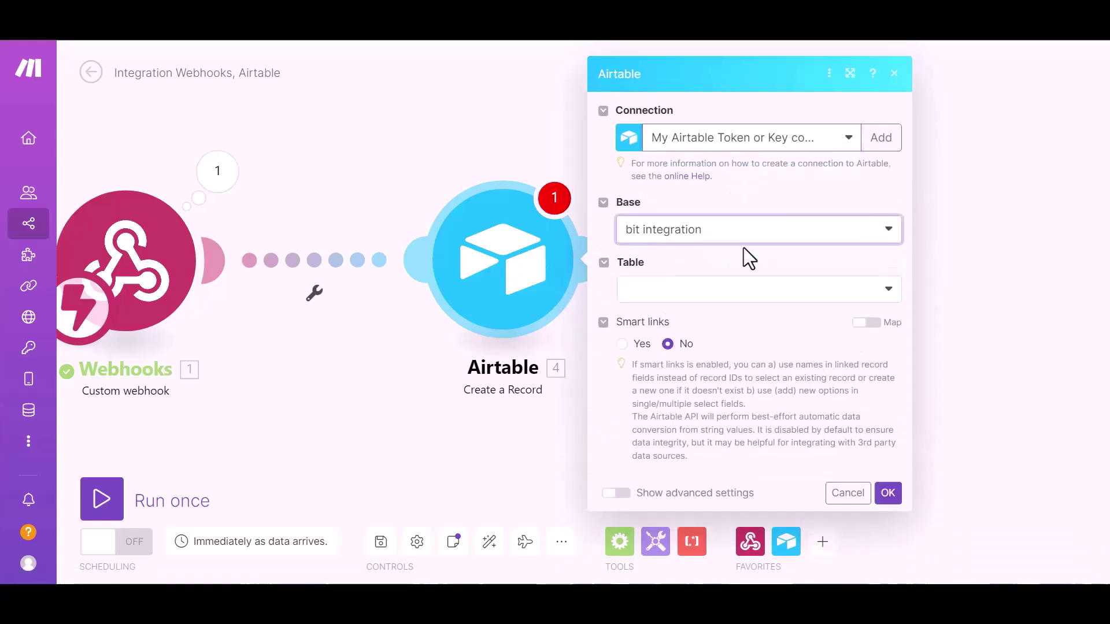
click(696, 283)
click(681, 312)
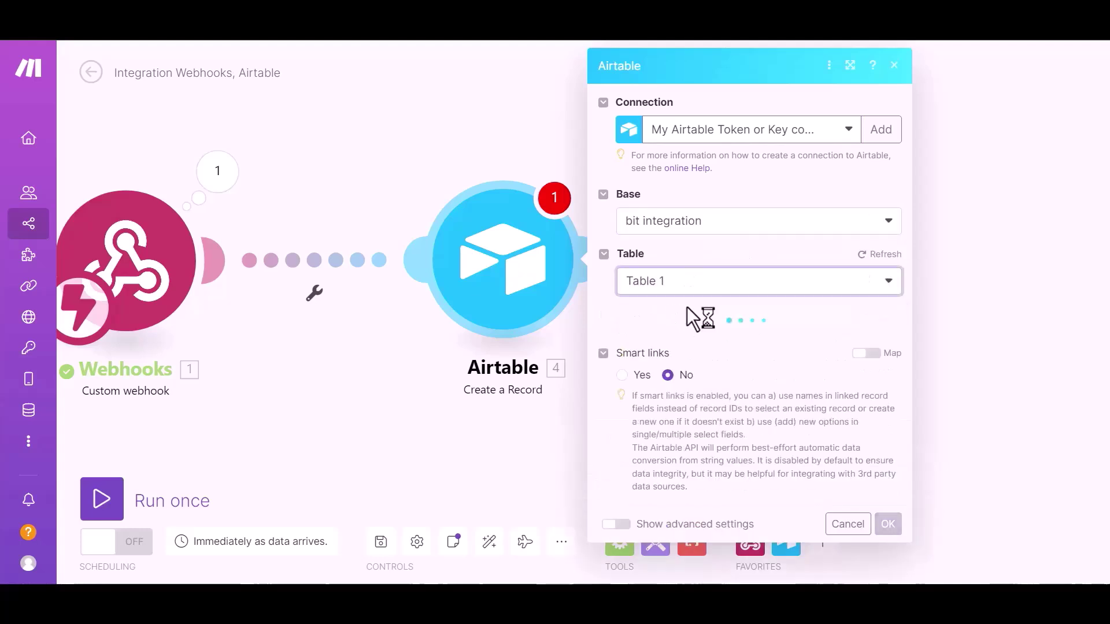
scroll(711, 270, down, 2)
- Map webhook values into Name, Email and Number, then save the module
click(722, 220)
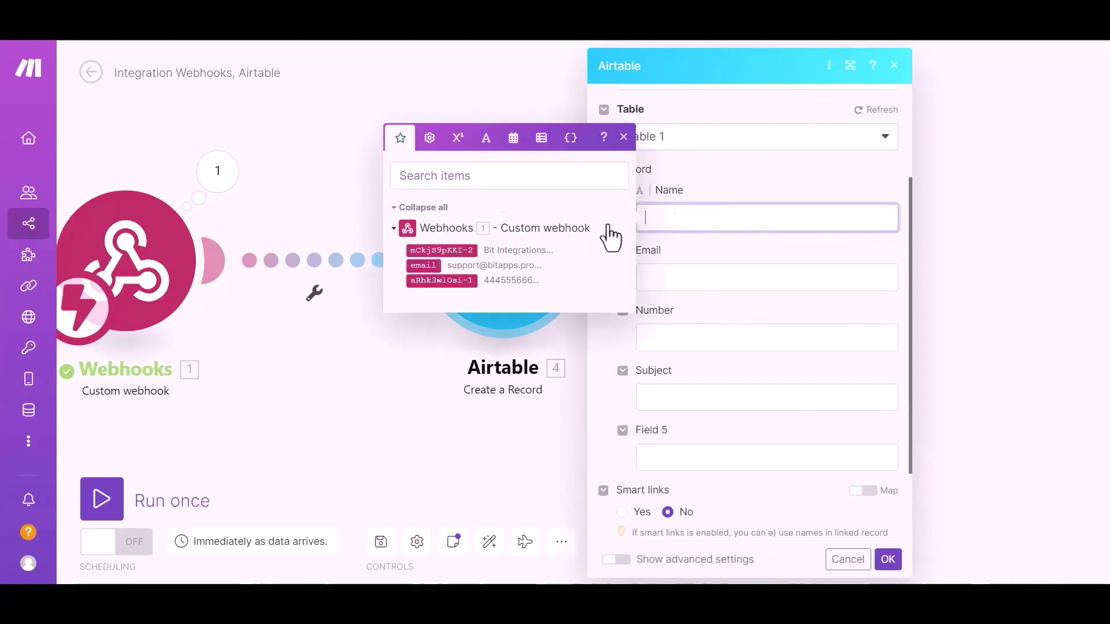
click(463, 251)
click(656, 277)
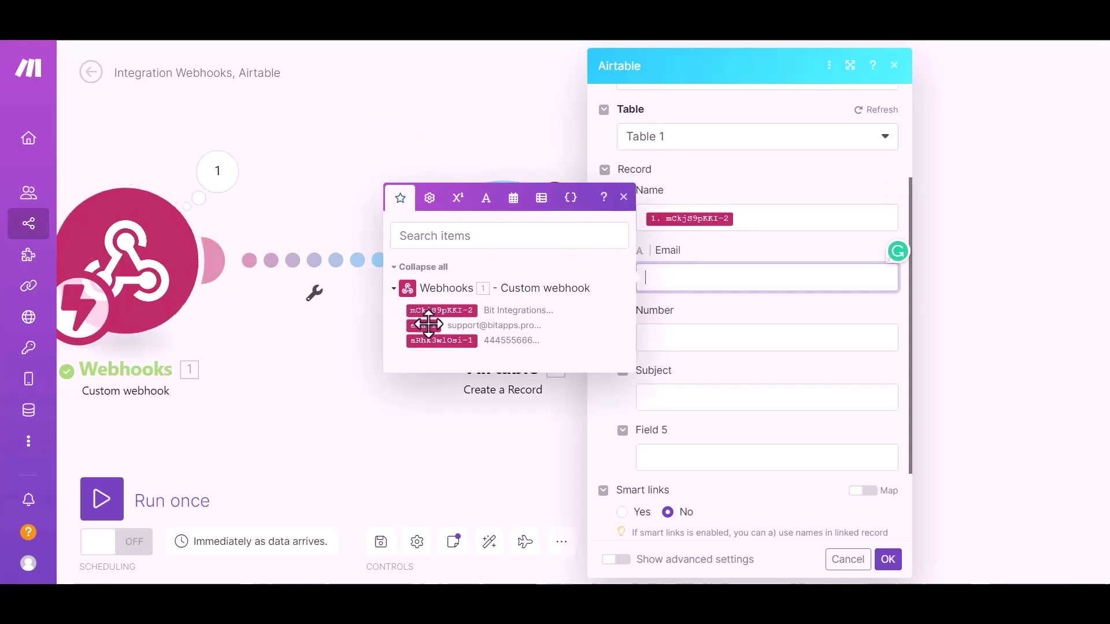
click(428, 325)
click(701, 341)
click(441, 340)
click(722, 494)
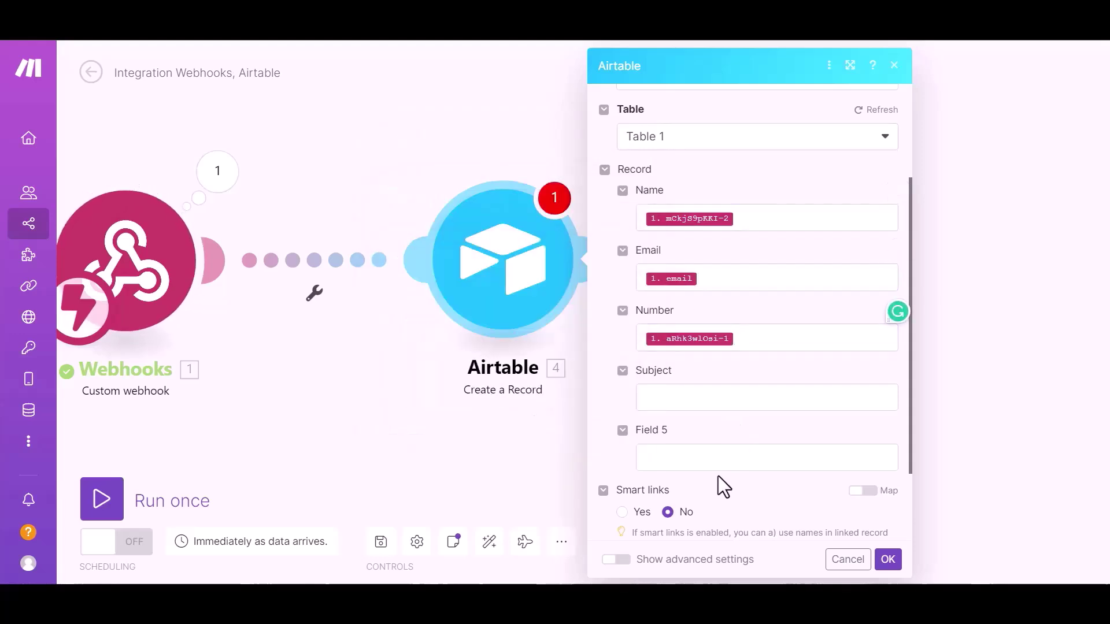
scroll(751, 453, down, 1)
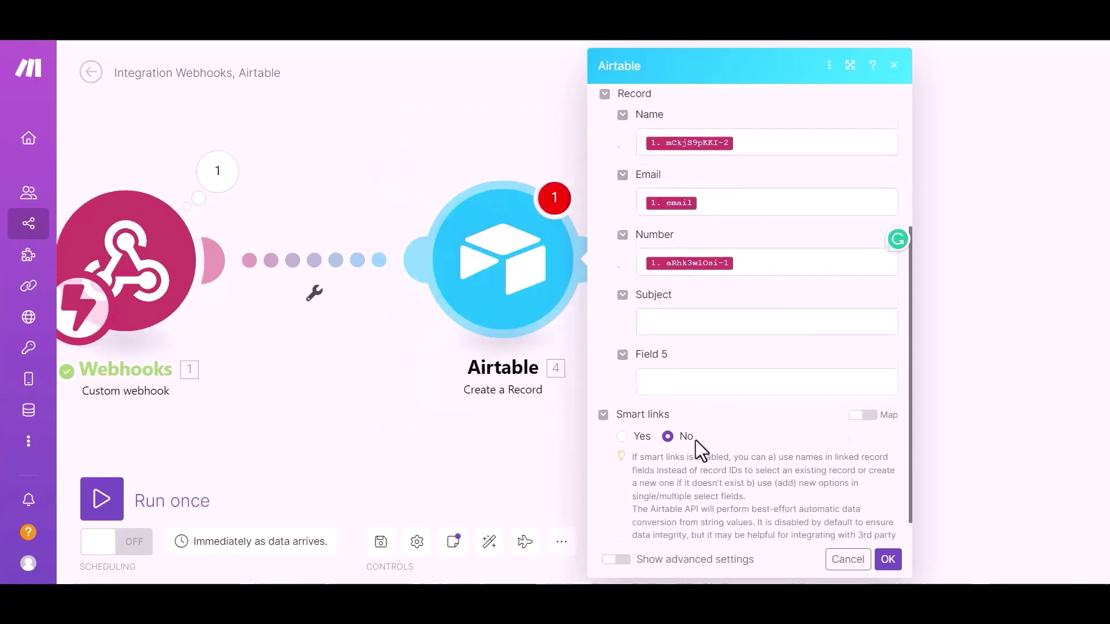
click(889, 560)
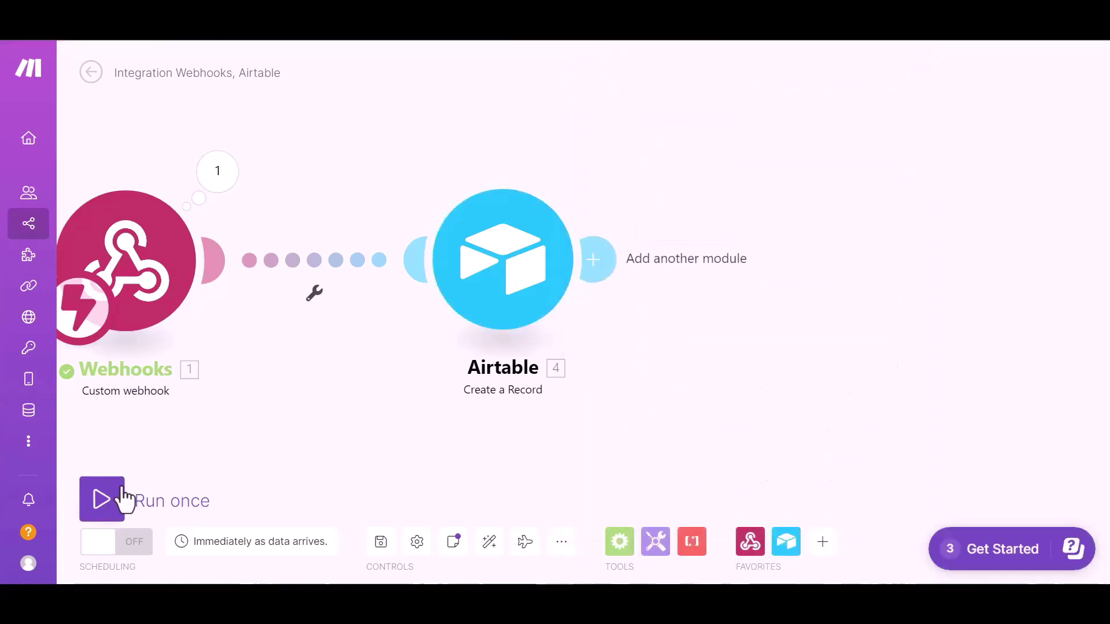
- Run the scenario once and submit the Spectra form with name 'Bit Integration', an email and phone number
click(104, 516)
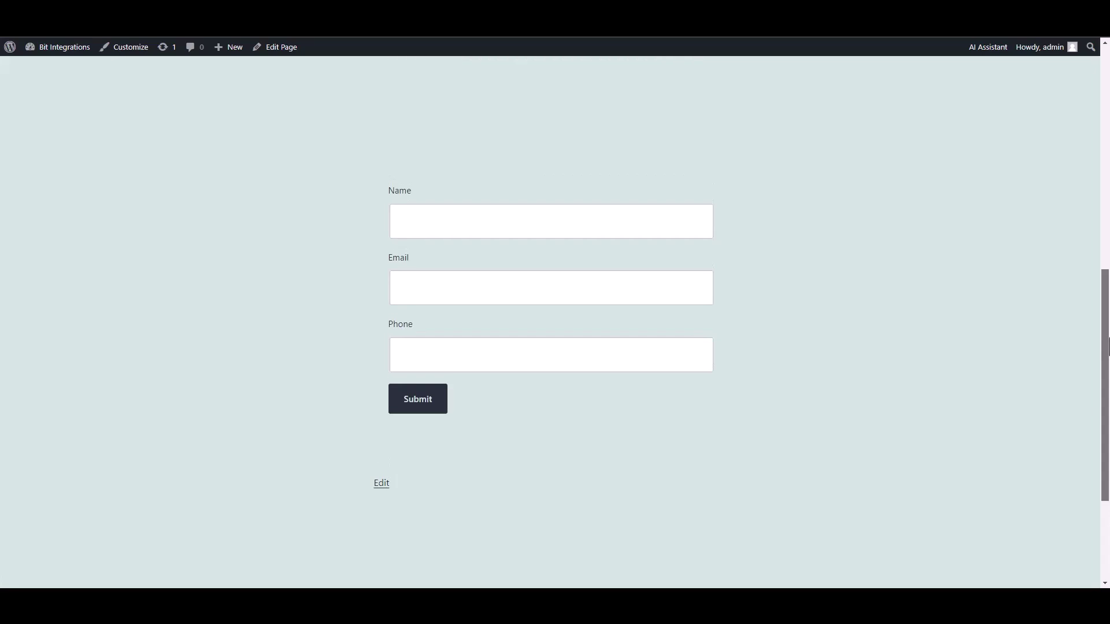
click(654, 231)
text(B)
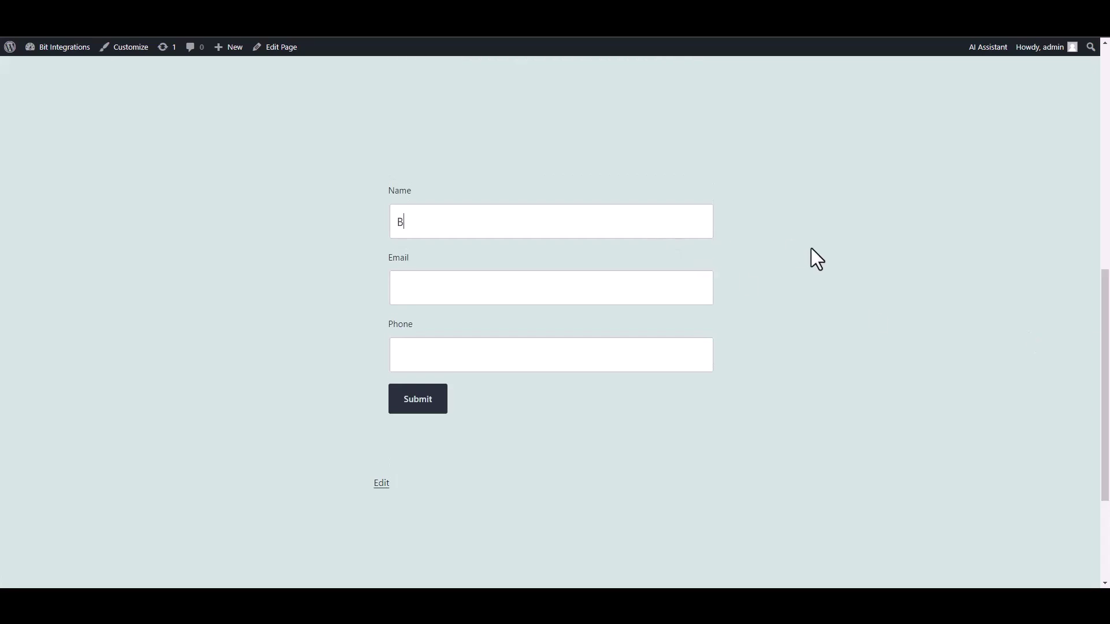
text(it Integrations)
click(633, 280)
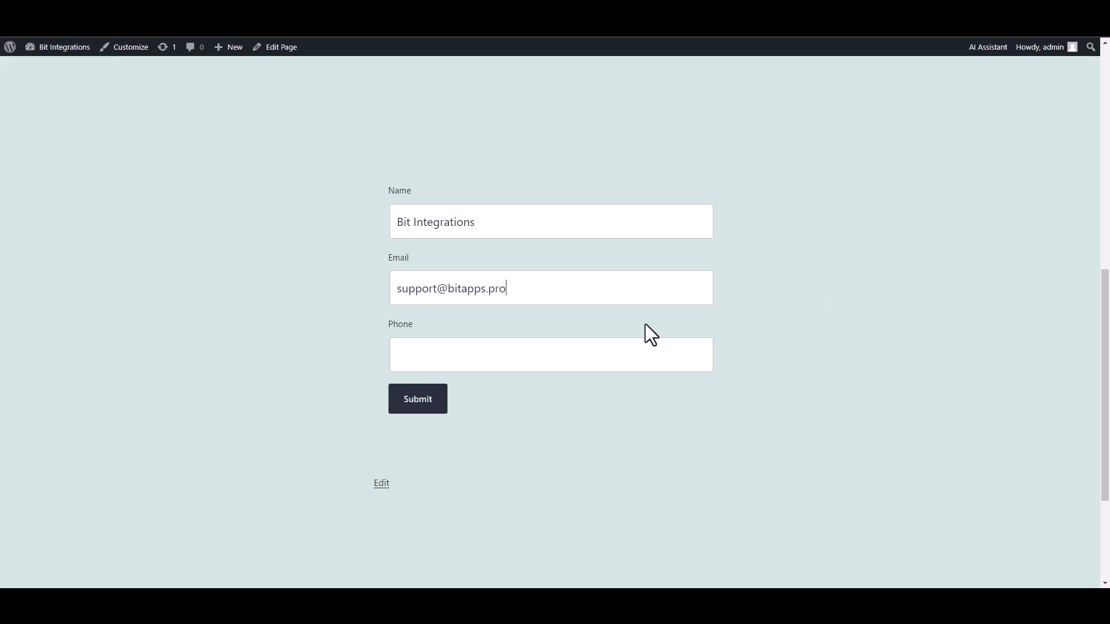
click(650, 354)
text(444555666)
click(430, 400)
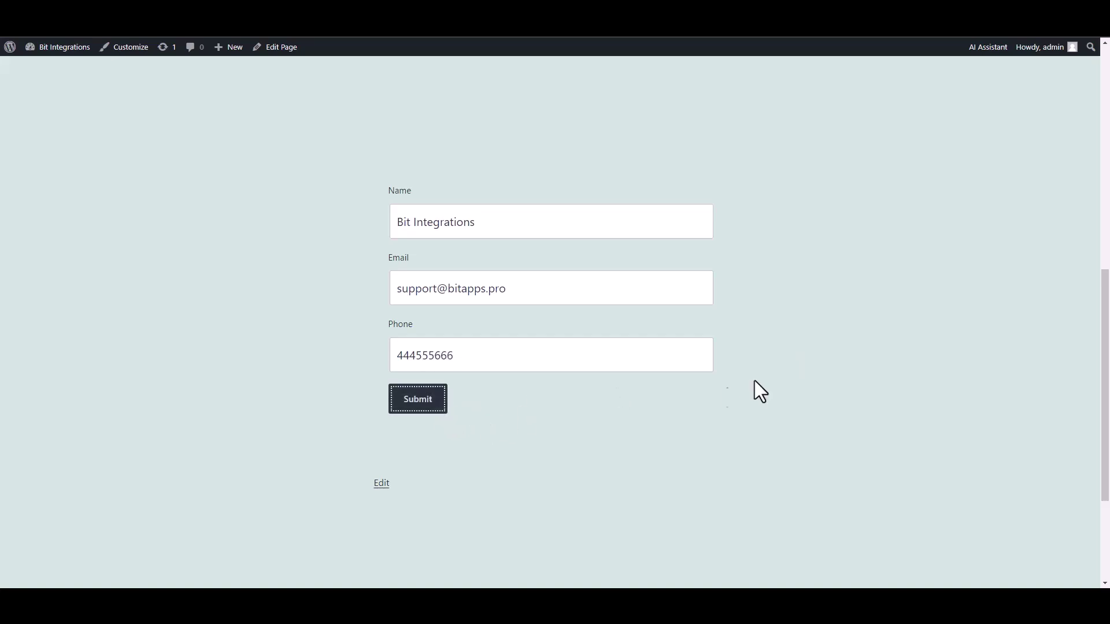